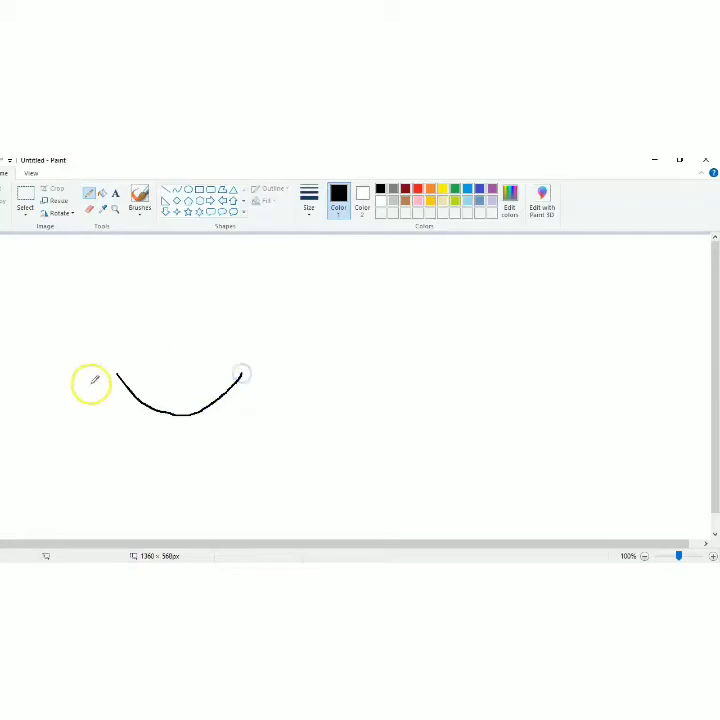
Step: Draw a diya freehand in black with a curved bowl, rim and flame, and the curved bowl outline of a second diya beside it
drag(118, 374, 241, 372)
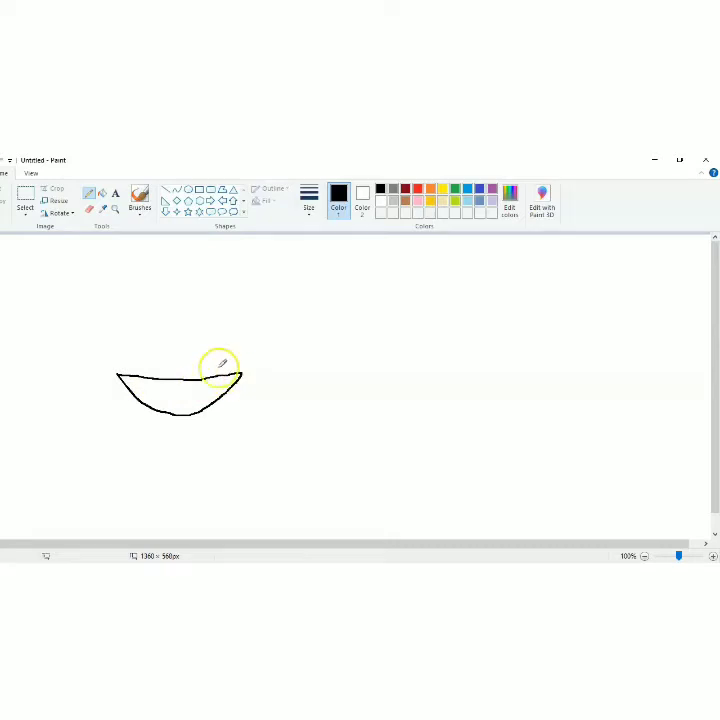
mouse_move(117, 375)
mouse_down()
mouse_move(141, 366)
mouse_move(236, 371)
mouse_up()
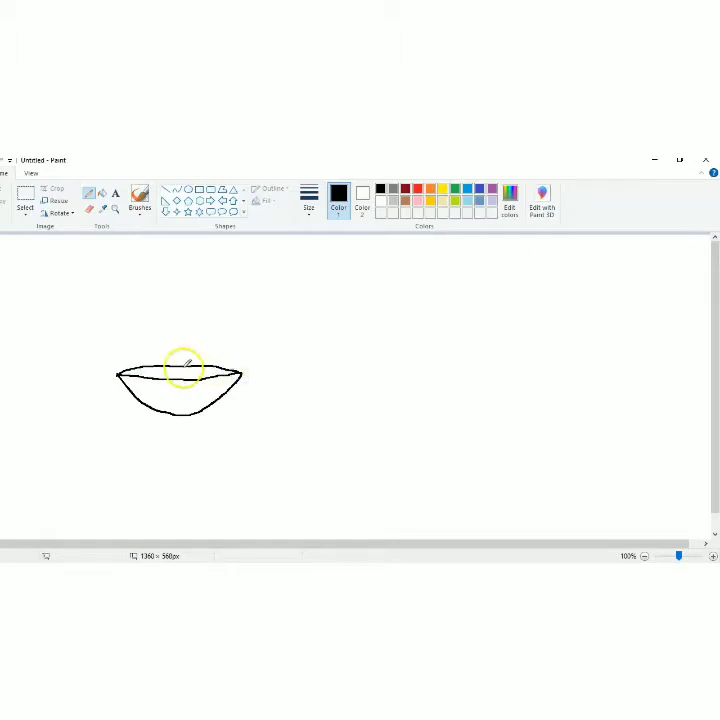
mouse_move(177, 361)
mouse_down()
mouse_move(178, 322)
mouse_move(195, 351)
mouse_move(190, 363)
mouse_up()
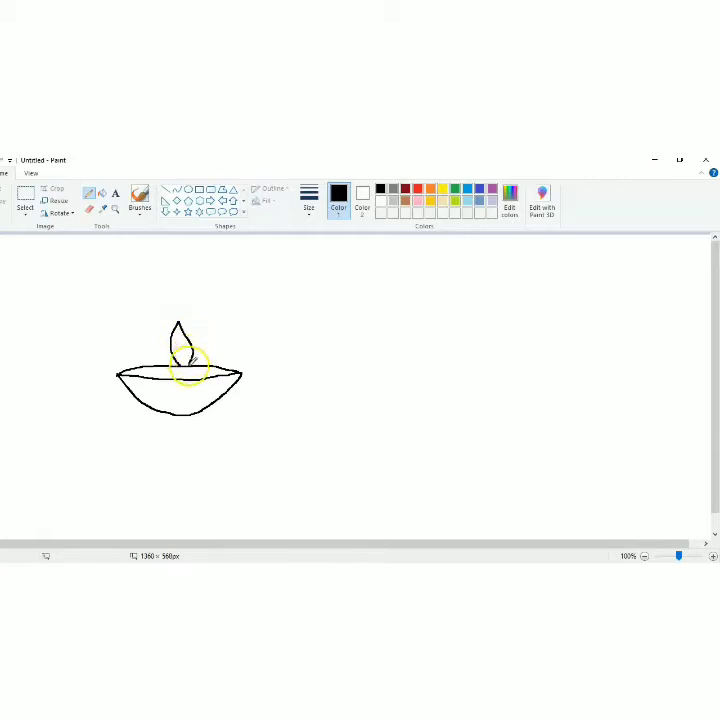
mouse_move(283, 371)
mouse_down()
mouse_move(319, 395)
mouse_move(363, 405)
mouse_move(406, 390)
mouse_move(428, 358)
mouse_up()
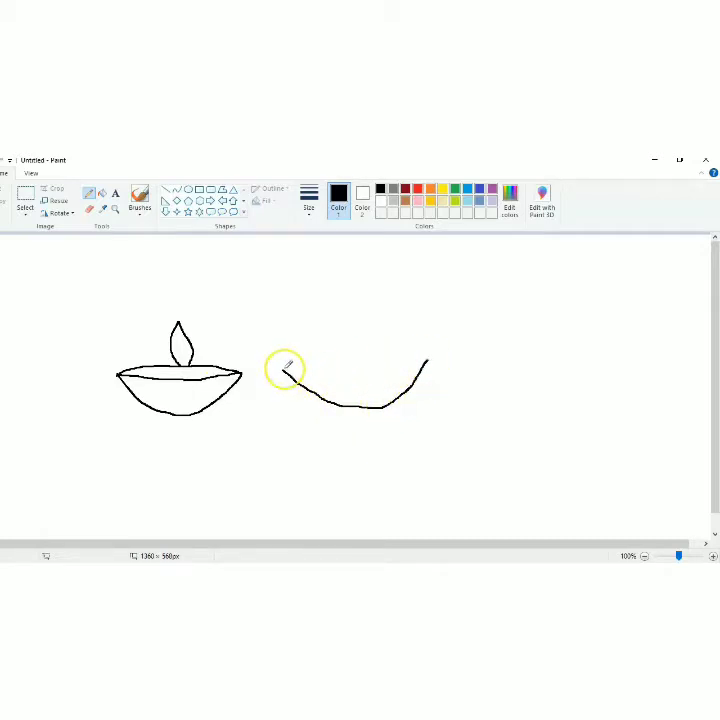
mouse_move(283, 372)
mouse_down()
mouse_move(350, 374)
mouse_move(428, 360)
mouse_up()
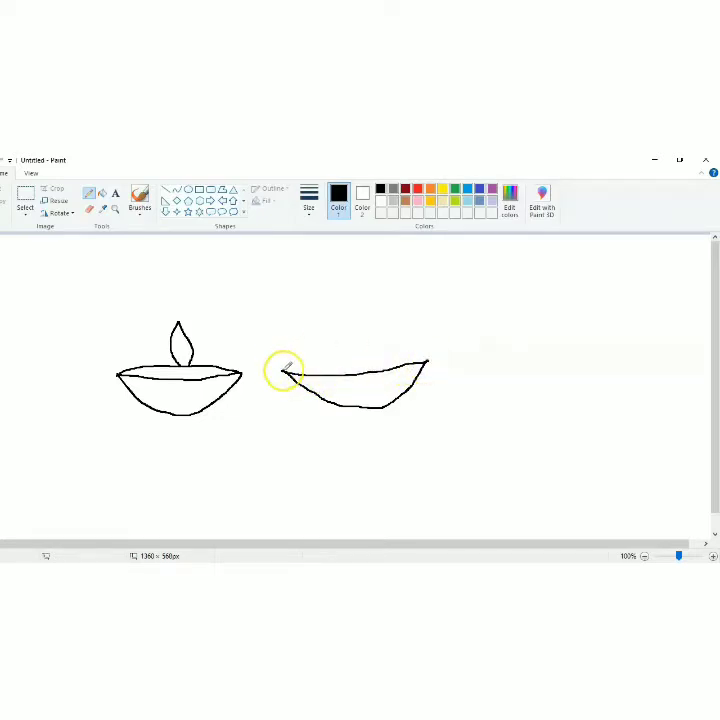
mouse_move(283, 371)
mouse_down()
mouse_move(344, 357)
mouse_move(427, 358)
mouse_move(372, 347)
mouse_up()
click(88, 207)
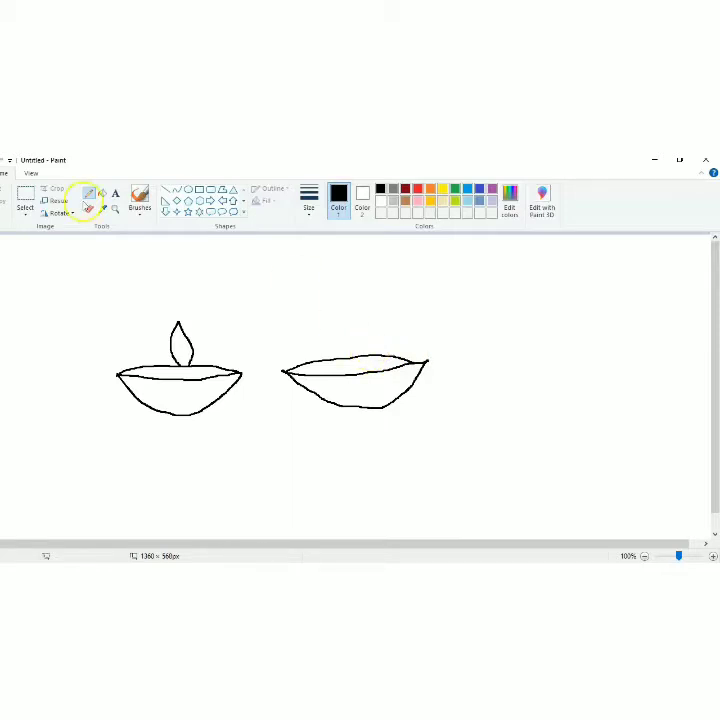
drag(283, 370, 427, 360)
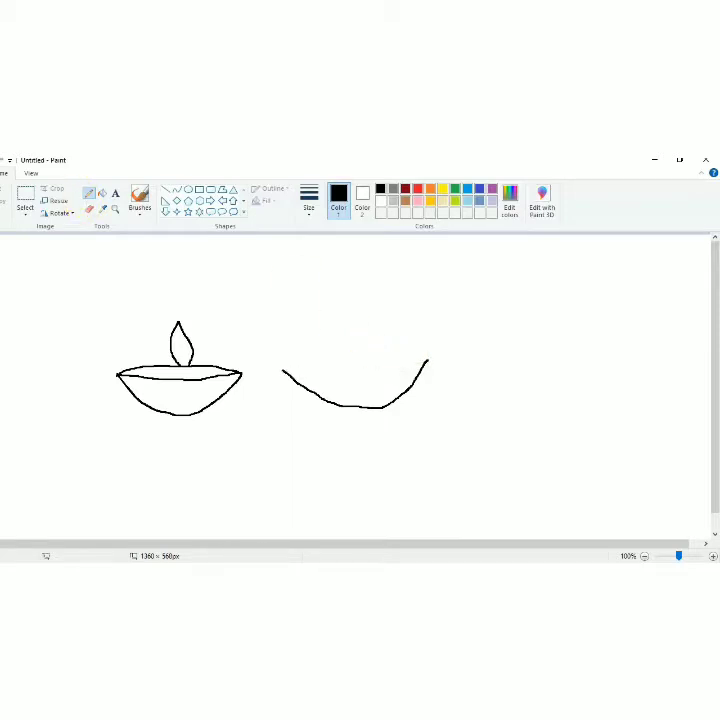
Step: Draw the lower and upper rim lines of the second diya with the Pencil and add a pointed flame above them
click(89, 192)
mouse_move(280, 369)
mouse_down()
mouse_move(374, 379)
mouse_move(410, 371)
mouse_up()
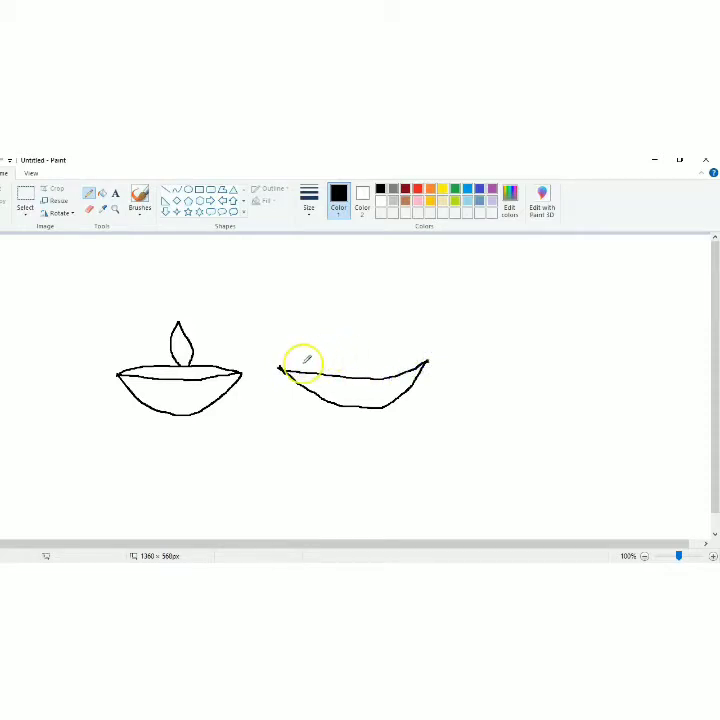
mouse_move(282, 369)
mouse_down()
mouse_move(325, 352)
mouse_move(368, 350)
mouse_move(425, 362)
mouse_up()
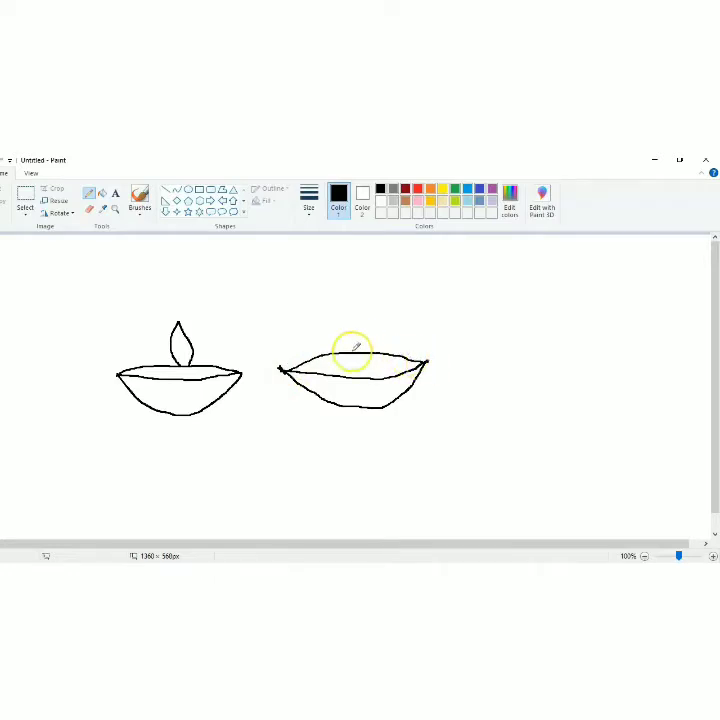
mouse_move(351, 353)
mouse_down()
mouse_move(354, 307)
mouse_move(366, 342)
mouse_up()
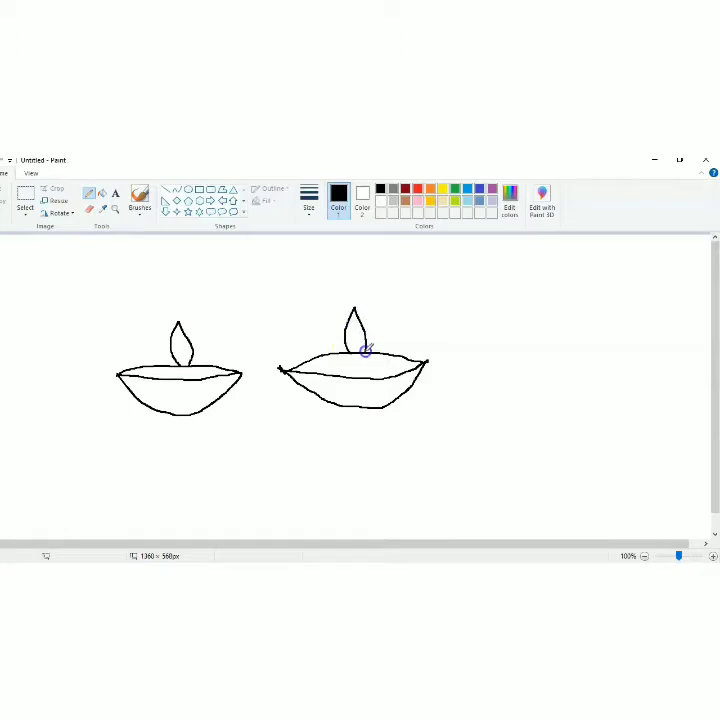
Step: Decorate the bowls of both diyas with a row of four small black-outlined ovals each
click(188, 189)
drag(140, 386, 212, 399)
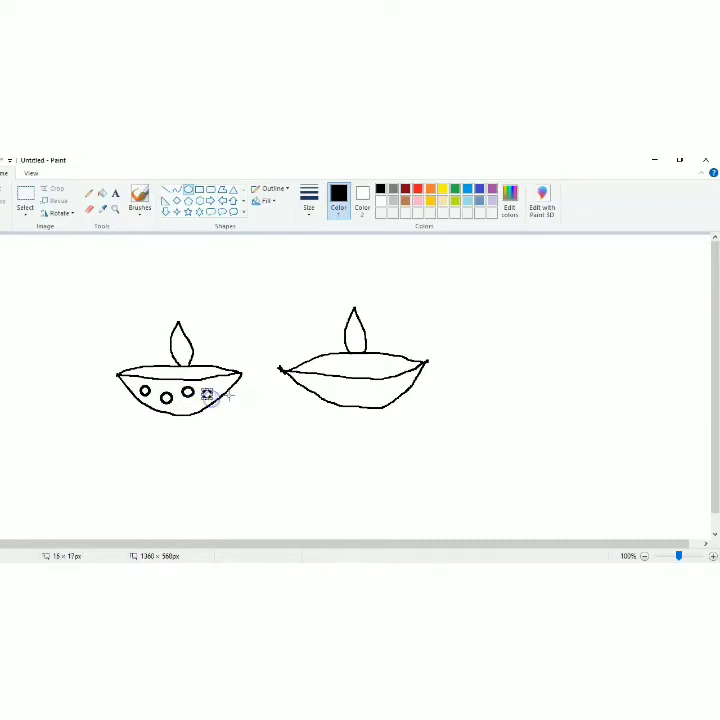
mouse_move(315, 380)
mouse_down()
mouse_move(348, 398)
mouse_move(396, 397)
mouse_up()
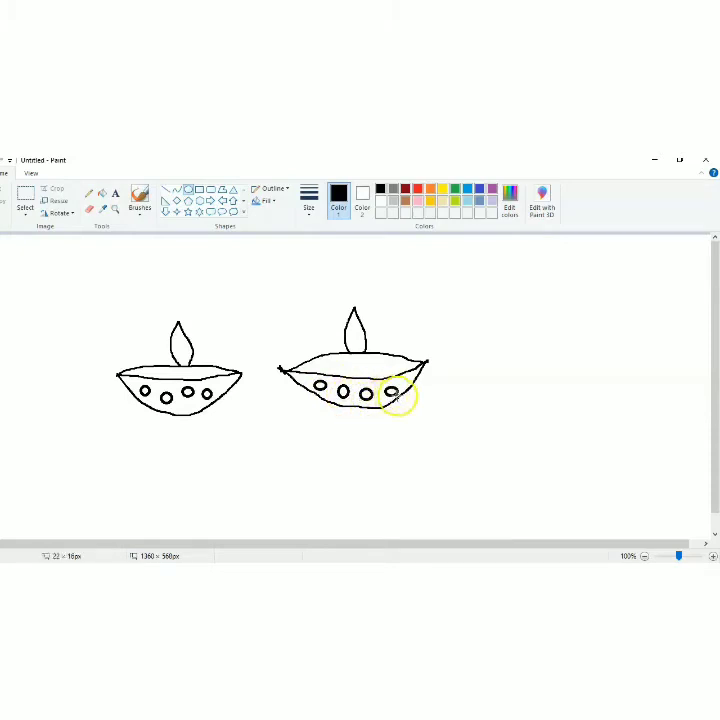
Step: Fill the bowls of both diyas with red, leaving the small ovals white
click(102, 193)
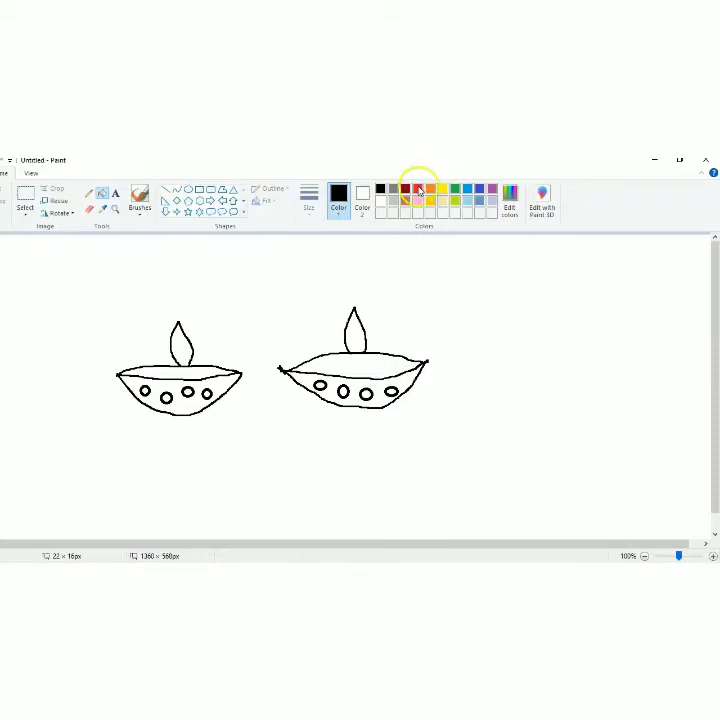
click(418, 188)
click(335, 392)
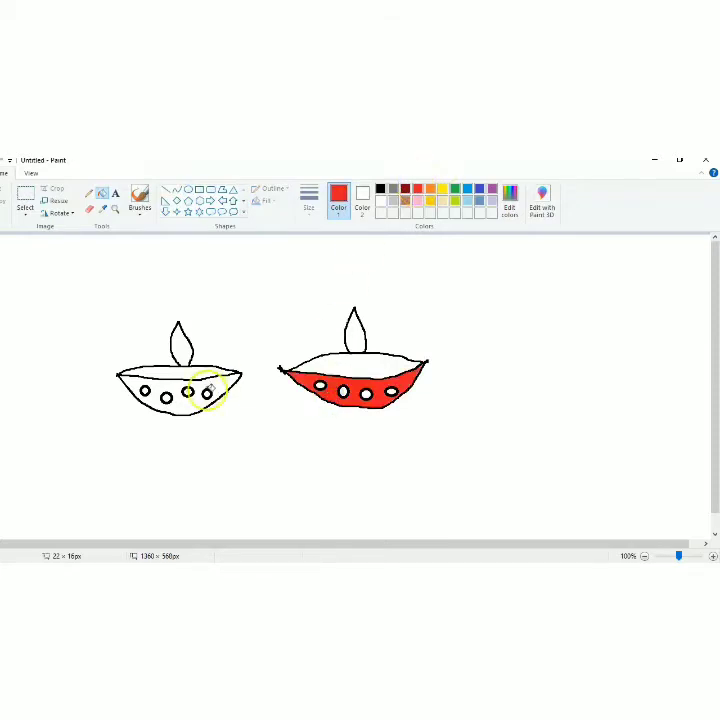
click(224, 386)
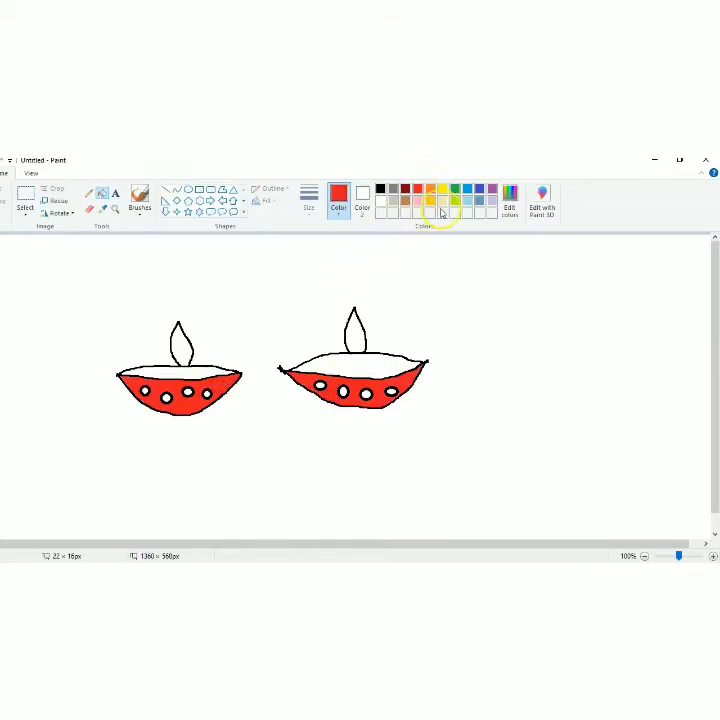
Step: Define a lighter red (Red 240, Green 70, Blue 79) and fill the open tops of both diyas with it
click(516, 191)
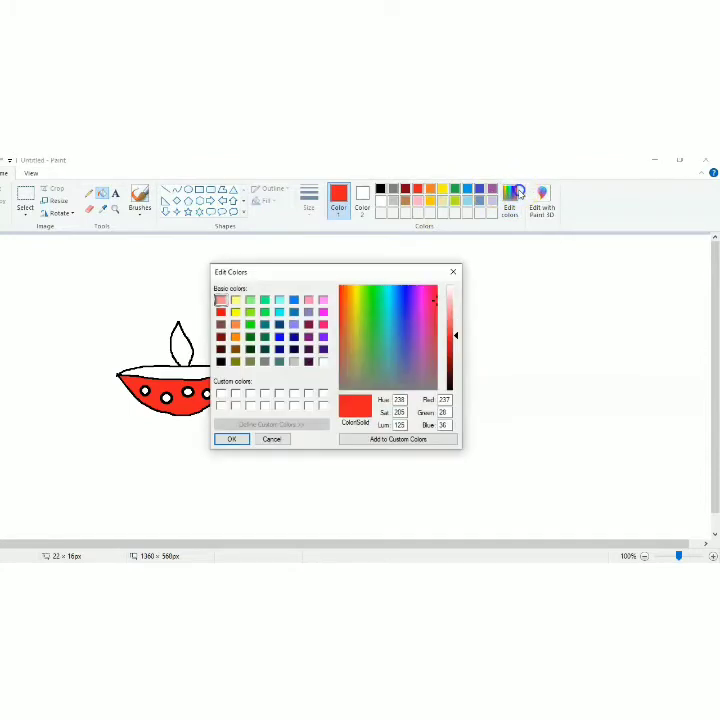
click(452, 312)
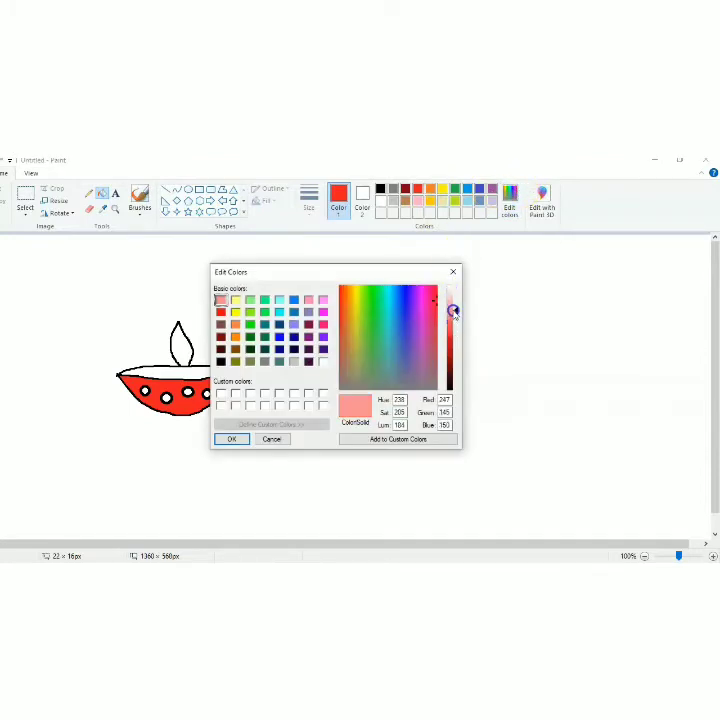
drag(453, 320, 455, 328)
click(233, 440)
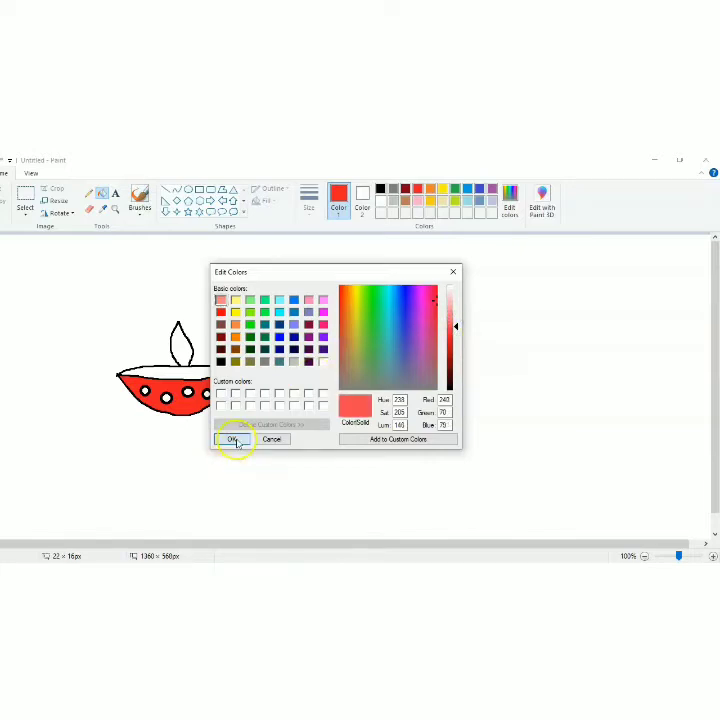
click(191, 372)
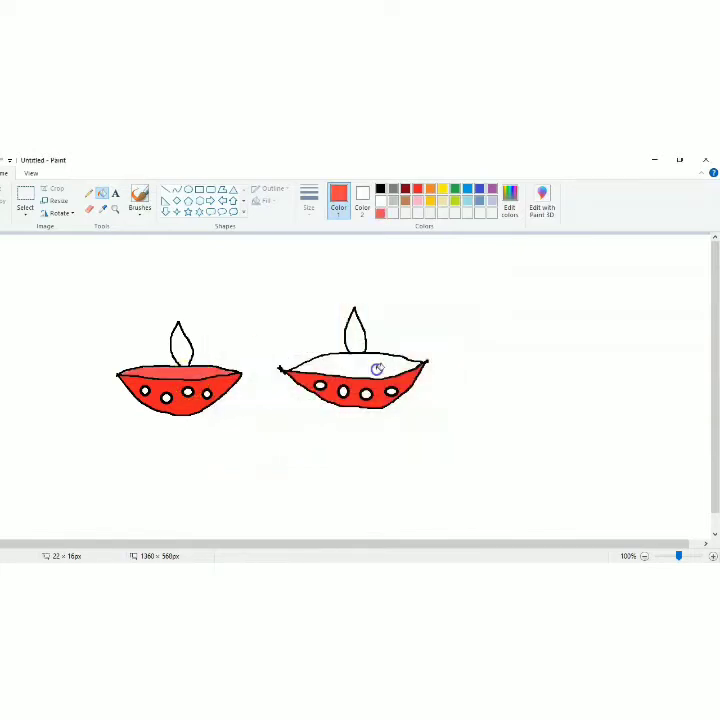
click(377, 369)
Step: Fill the flames of both diyas with yellow
click(443, 188)
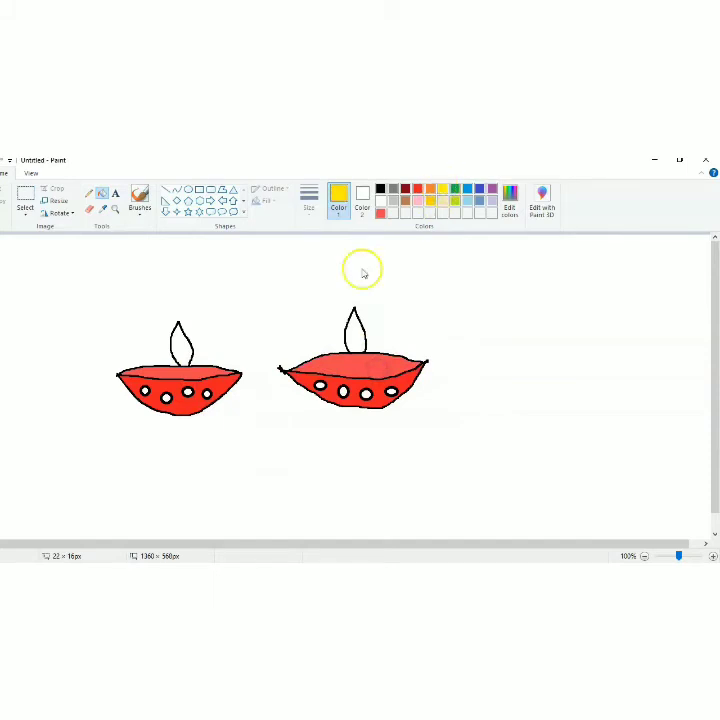
click(353, 330)
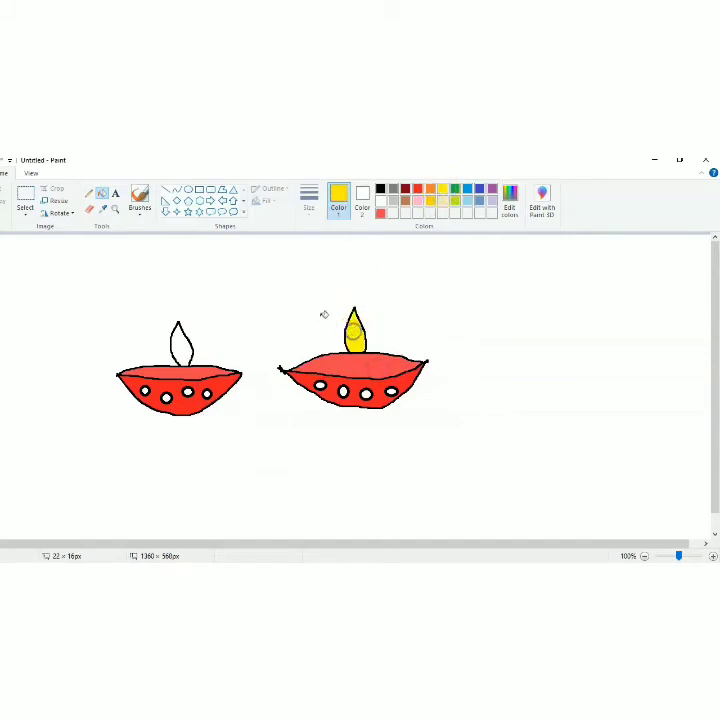
click(181, 343)
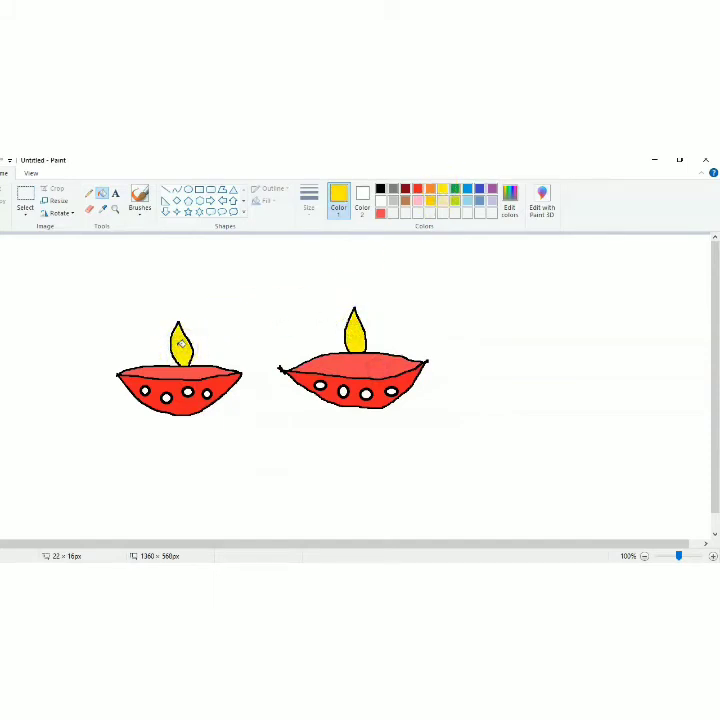
Step: Create a text box above the diyas and set its font size to 50
click(116, 194)
drag(199, 275, 320, 305)
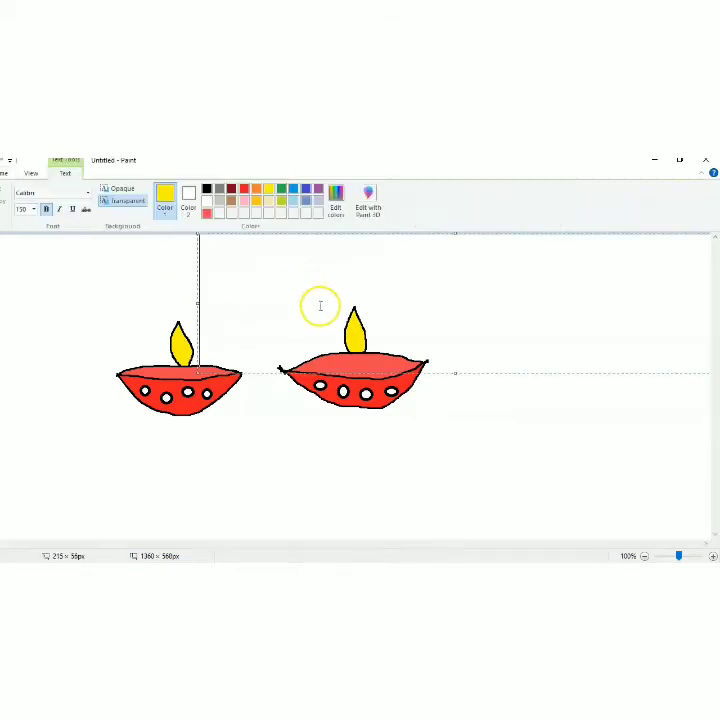
click(35, 211)
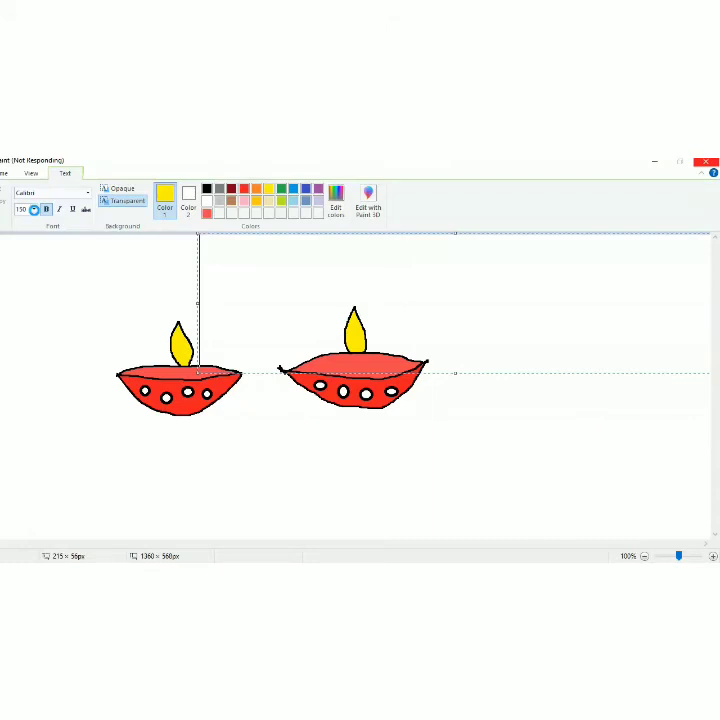
click(34, 211)
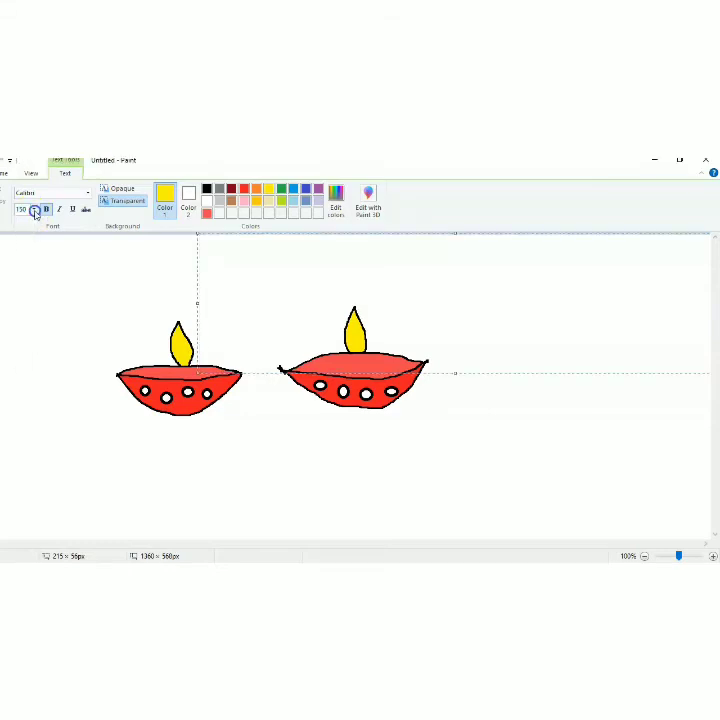
click(27, 210)
text(H)
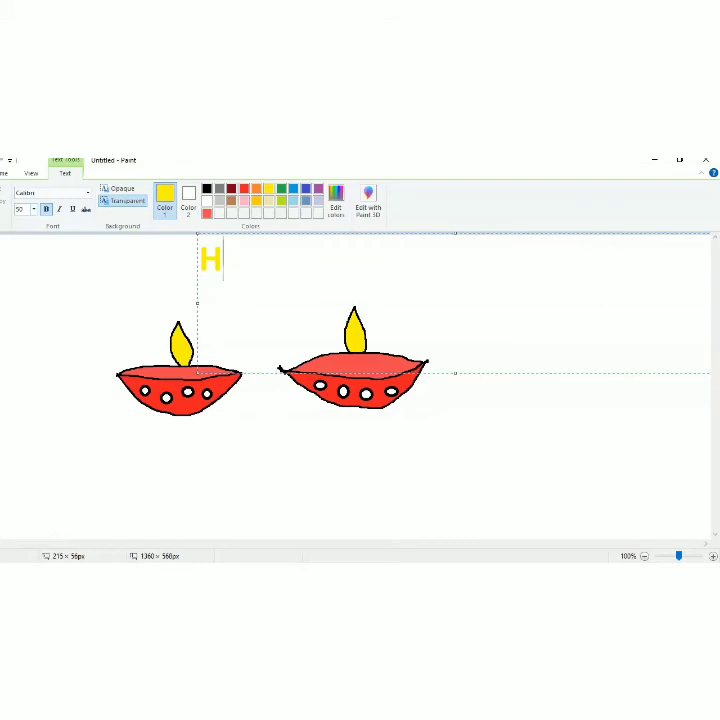
key(BackSpace)
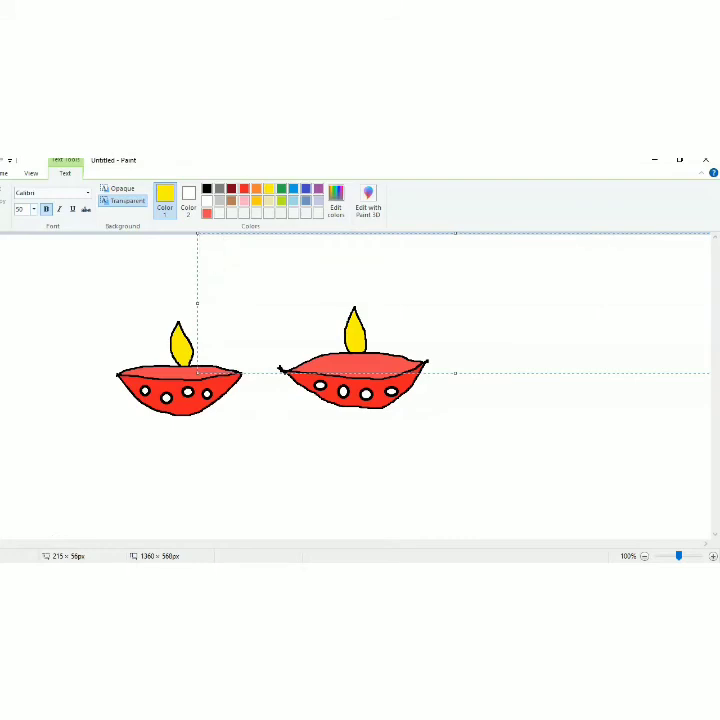
Step: Set the text colour to red and enter the greeting "Happy Diwali" in the text box
click(245, 189)
text(H)
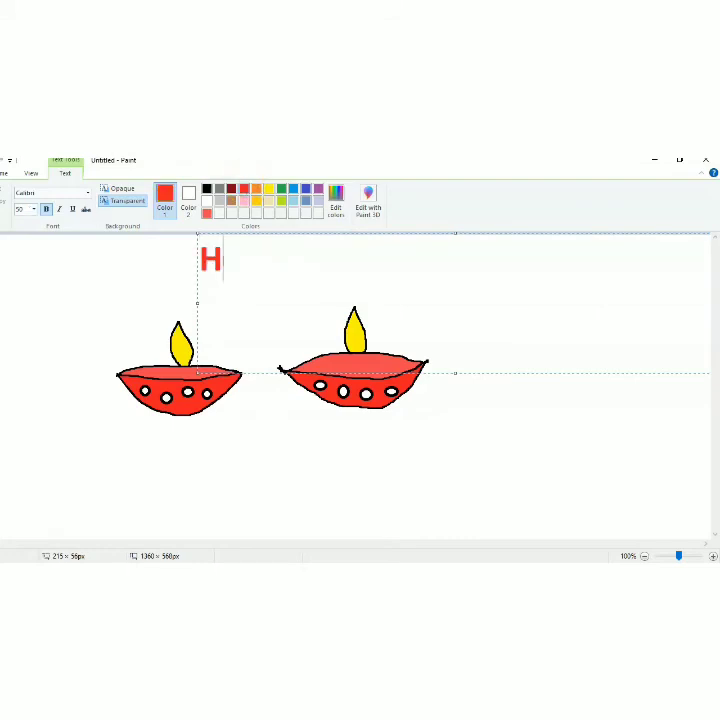
text(appy )
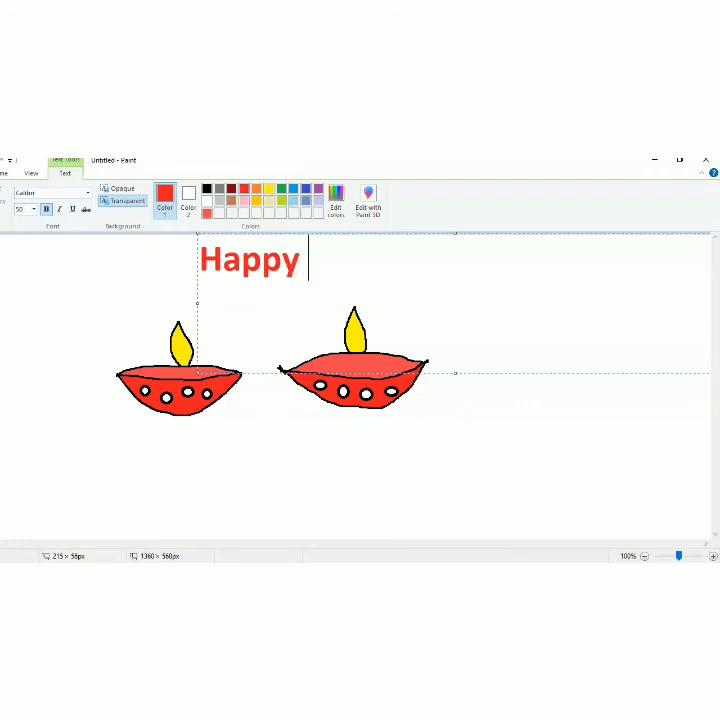
text(D)
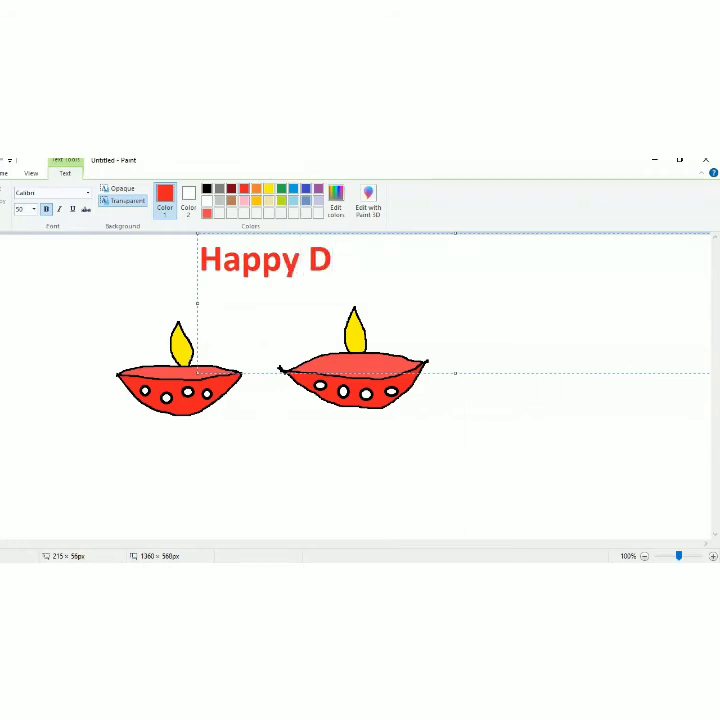
text(iwali)
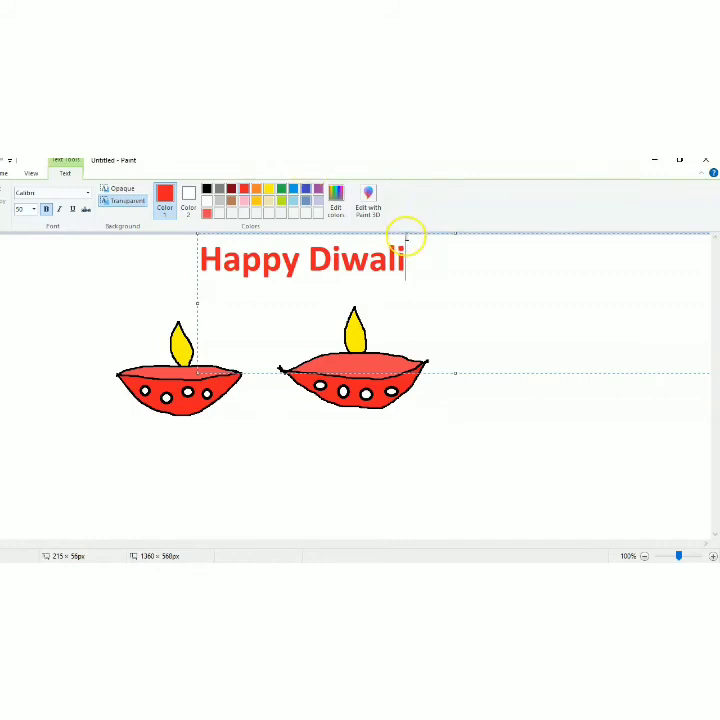
Step: Move the greeting down above the two diyas, shrink its text box to fit the words, and place the text
drag(406, 234, 329, 265)
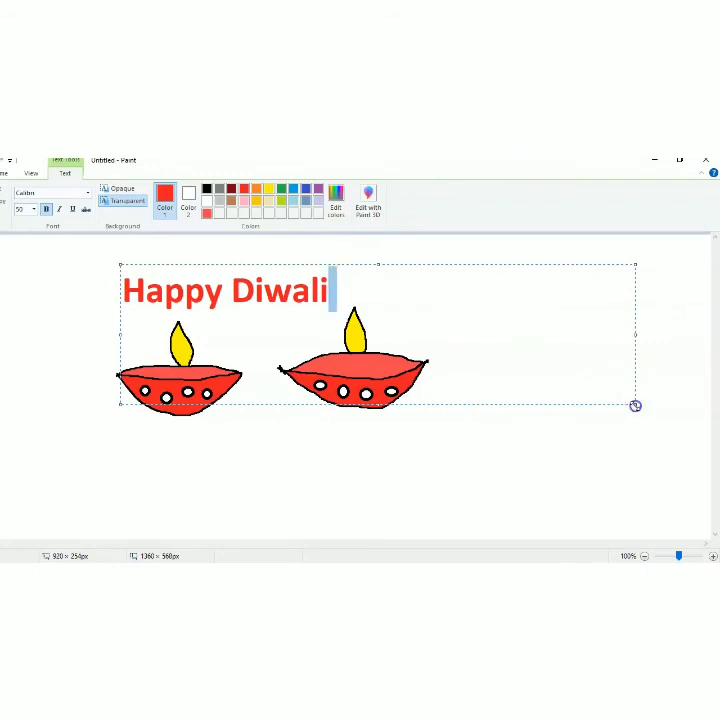
drag(635, 405, 341, 315)
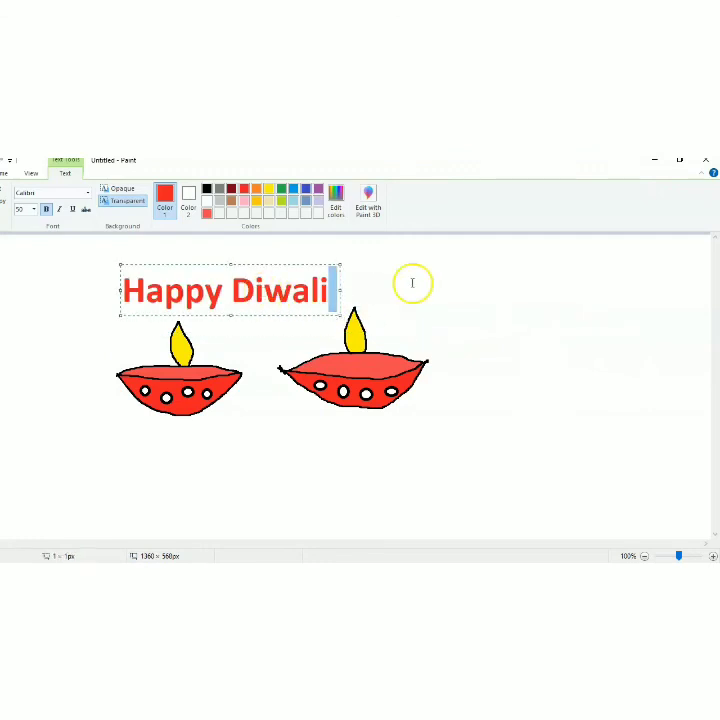
click(412, 283)
click(268, 256)
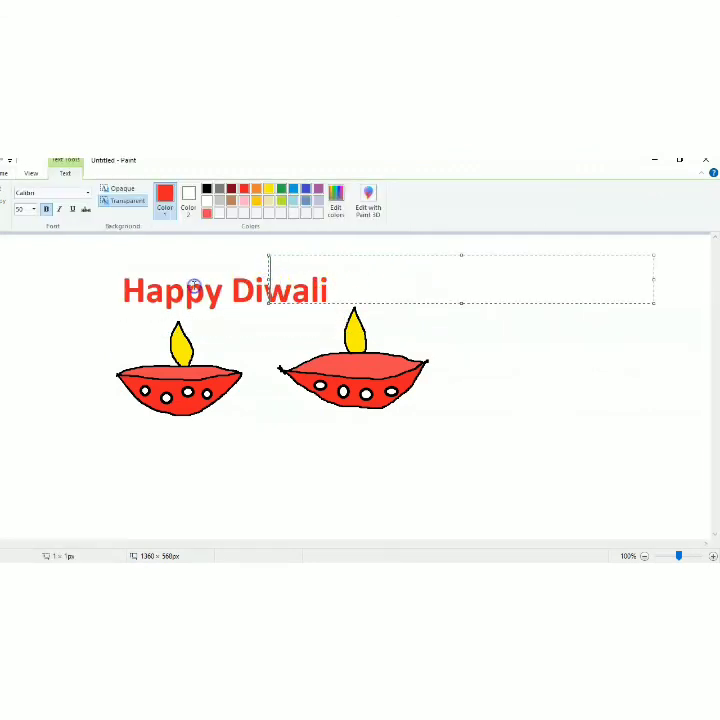
click(194, 288)
click(625, 346)
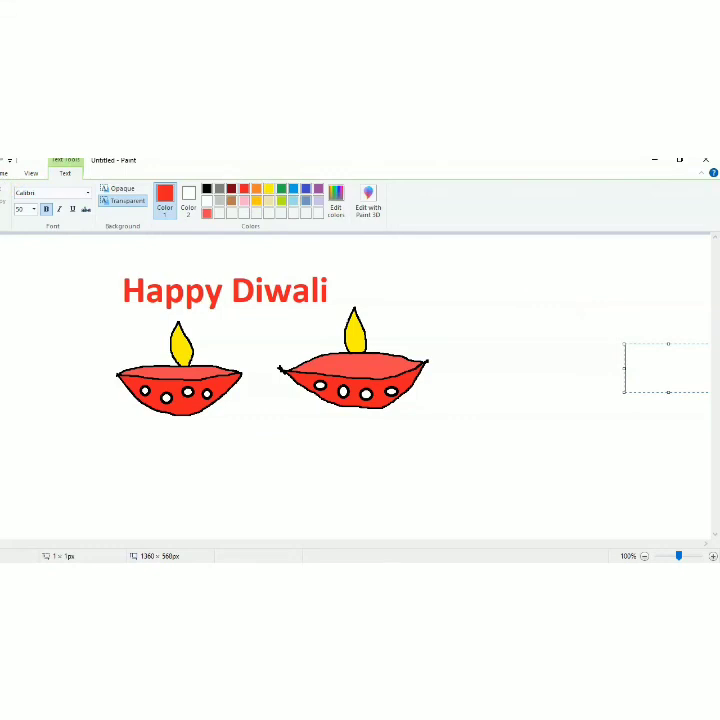
Step: Save the picture to the Desktop as a PNG file named "Happy Diwali"
click(0, 173)
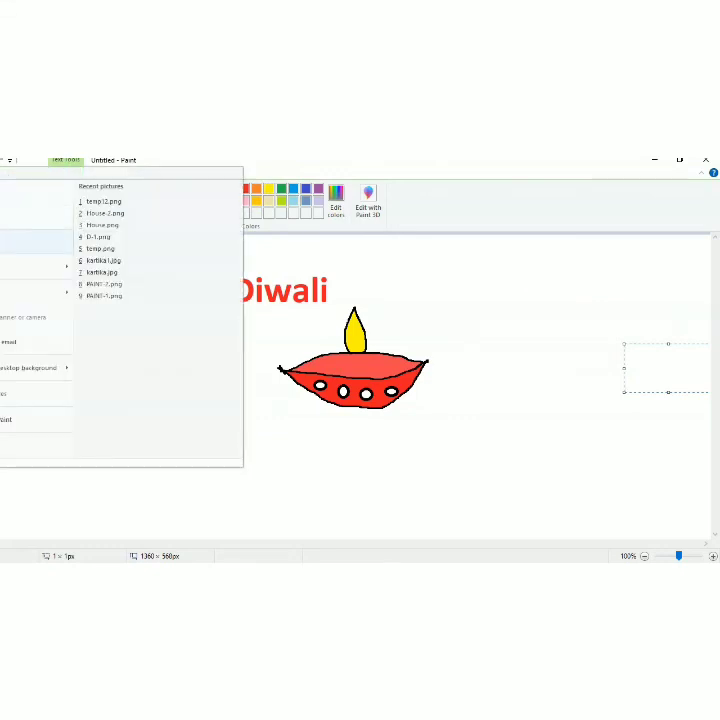
click(30, 241)
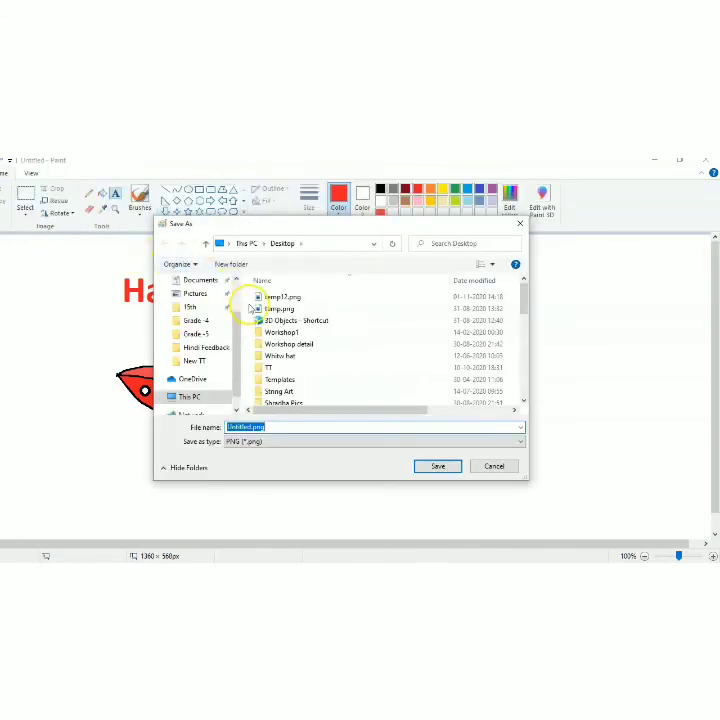
scroll(237, 294, up, 2)
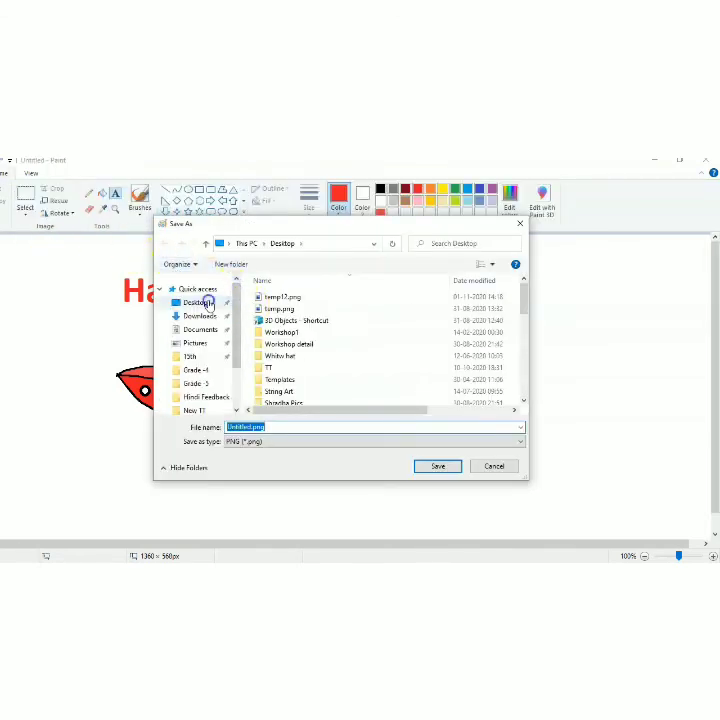
click(209, 302)
double_click(300, 424)
key(BackSpace)
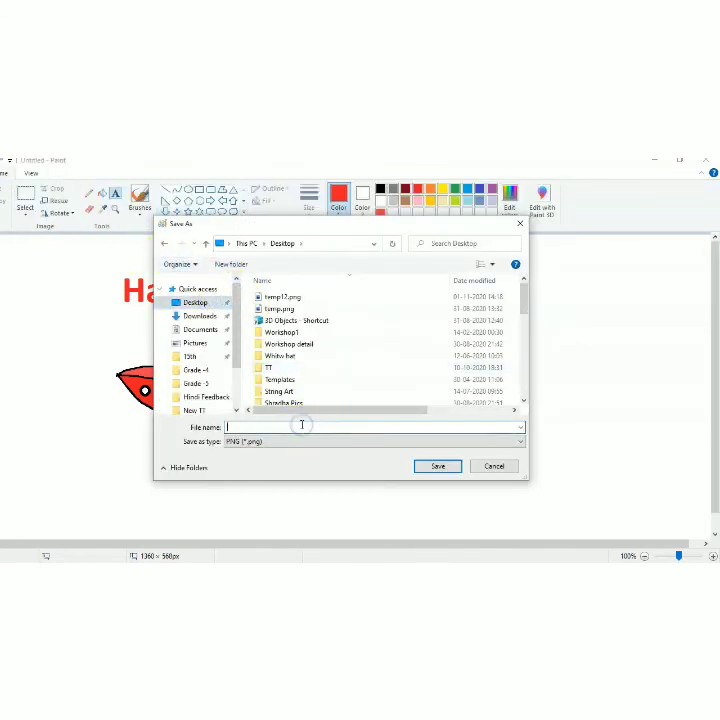
text(Ha)
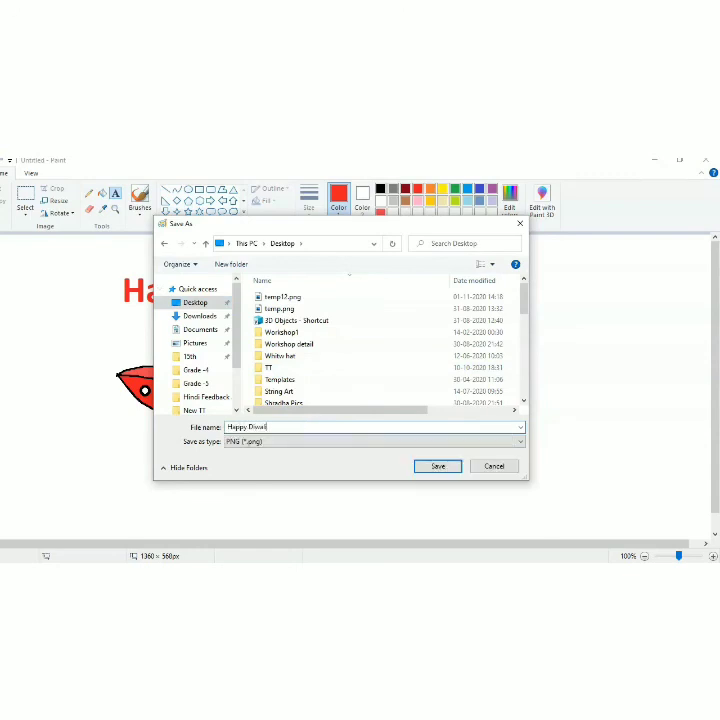
text(ppy Diwali)
click(439, 467)
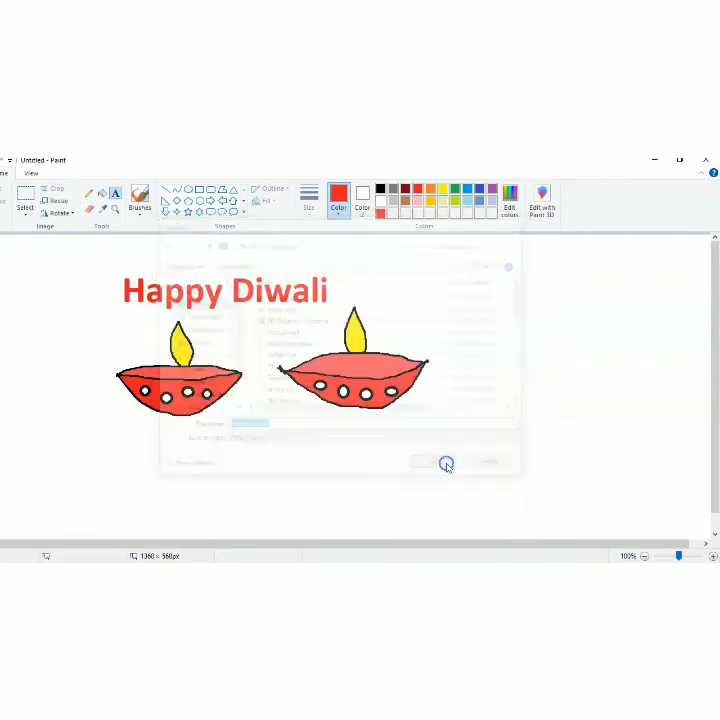